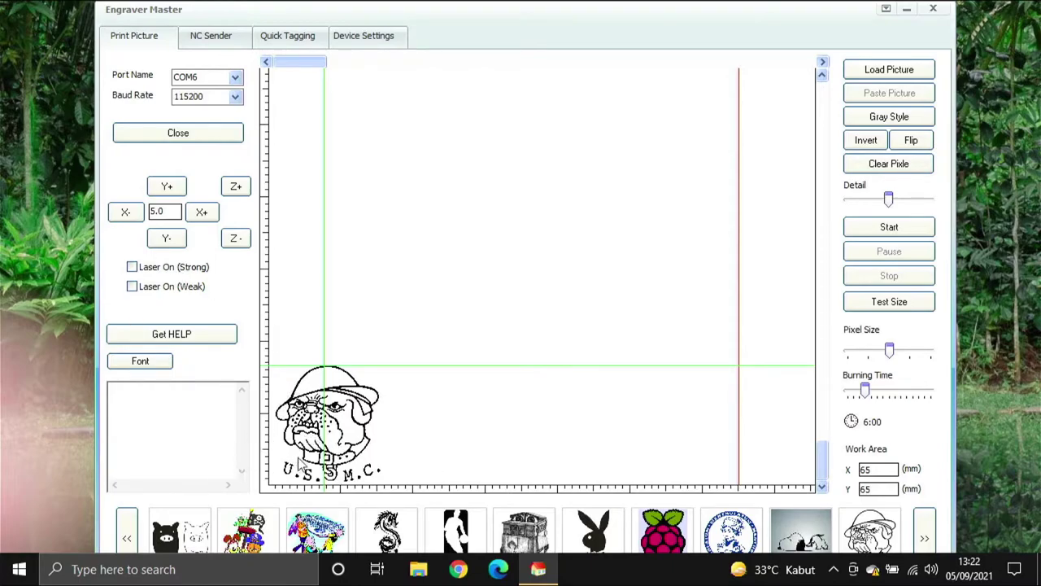
Step: Launch Adobe Illustrator from the system search
key(super)
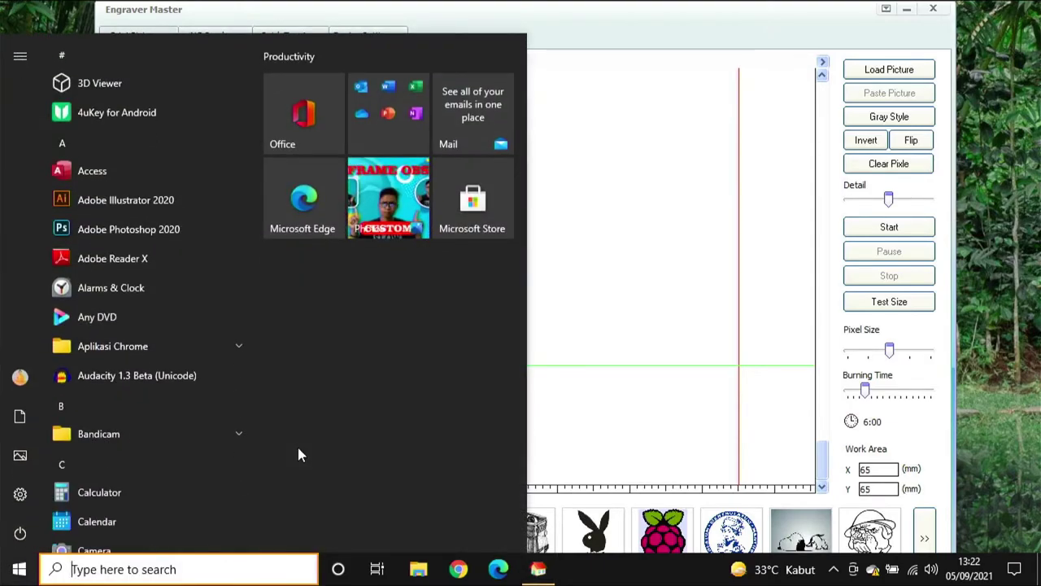
text(il)
key(Escape)
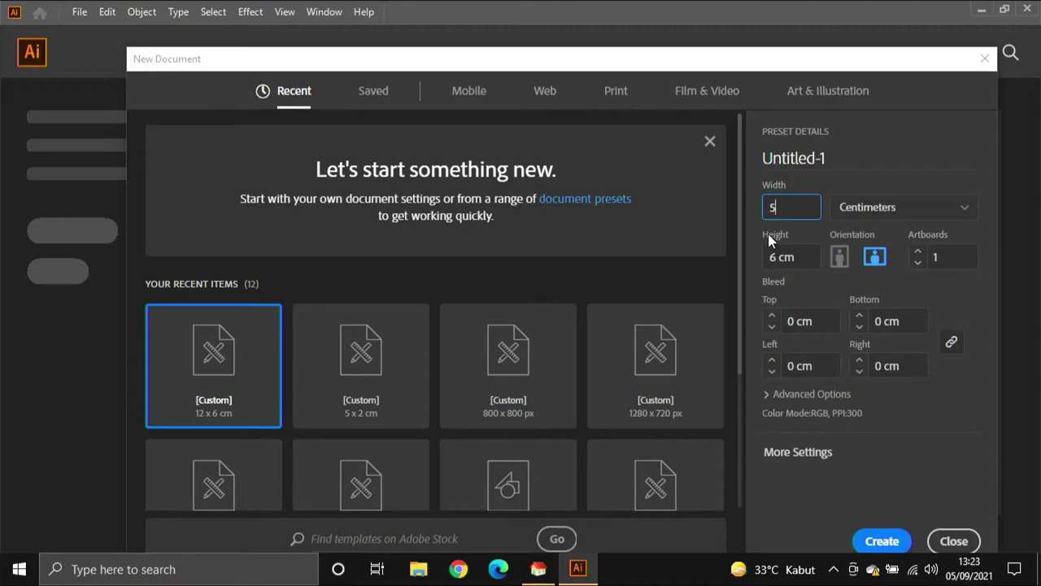
Step: Create a new document with an artboard 5 cm wide and 2 cm high
click(793, 256)
drag(793, 255, 755, 258)
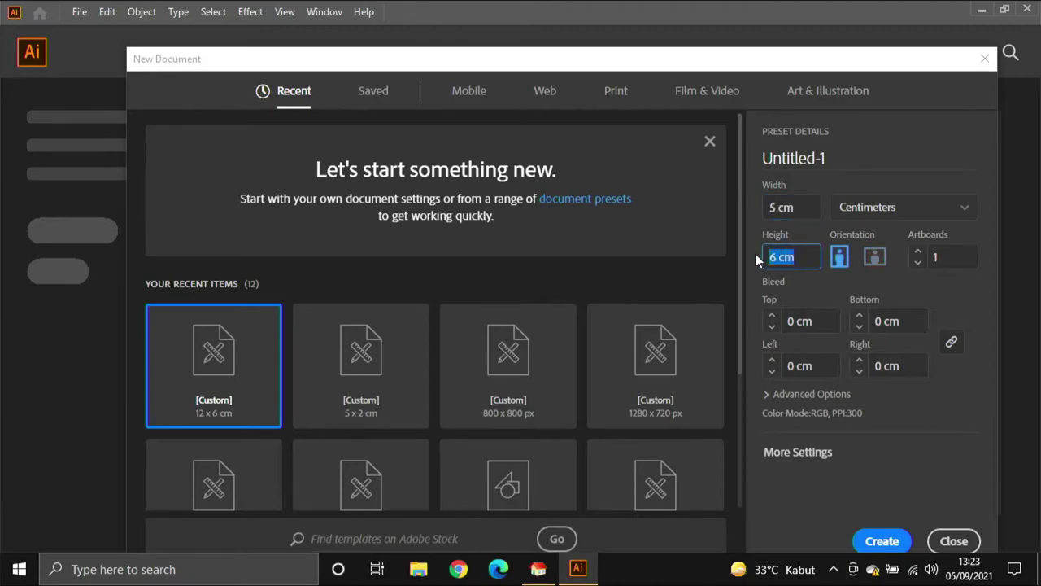
key(Return)
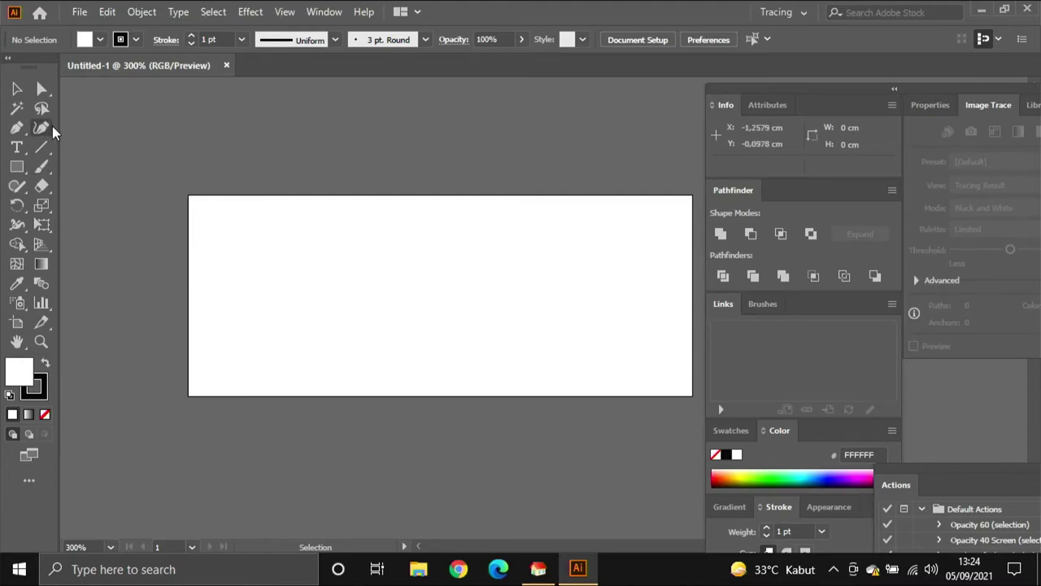
Step: Add the text "Masku Creative" on two lines and enlarge it to about 3.4 cm wide within the artboard's width
click(16, 147)
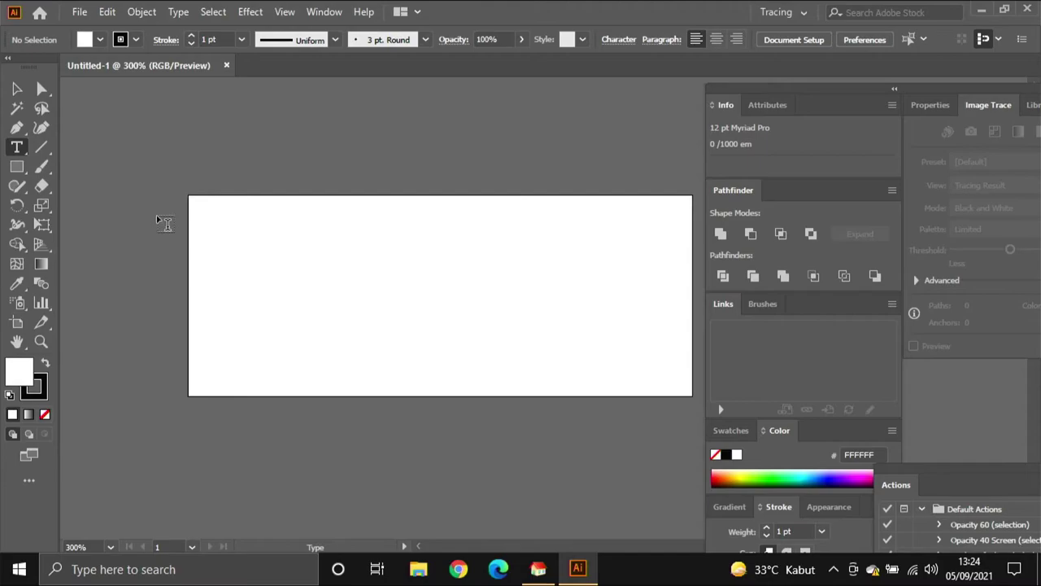
click(158, 213)
text(Masku)
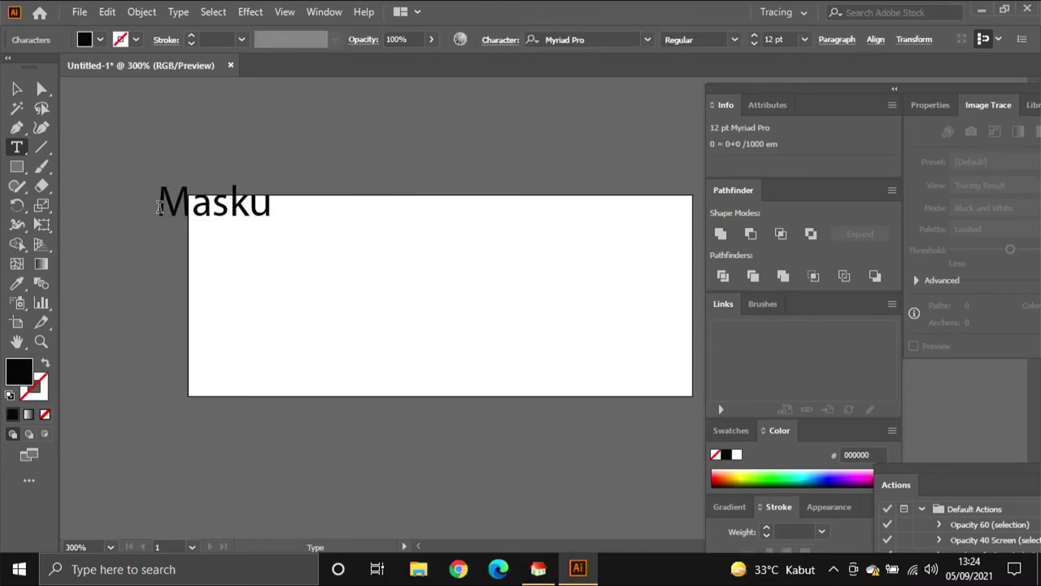
text( Creat)
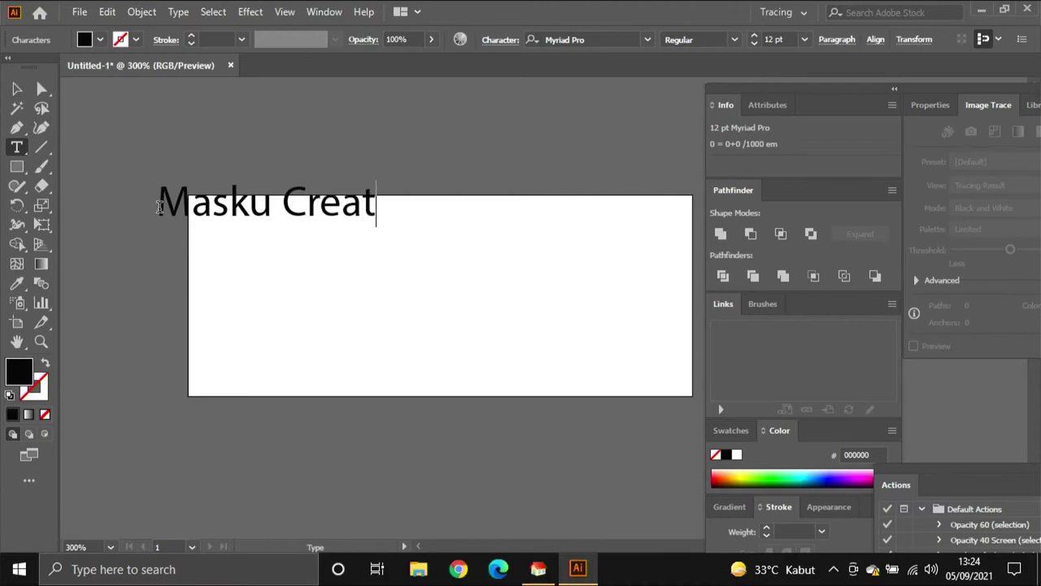
text(ive)
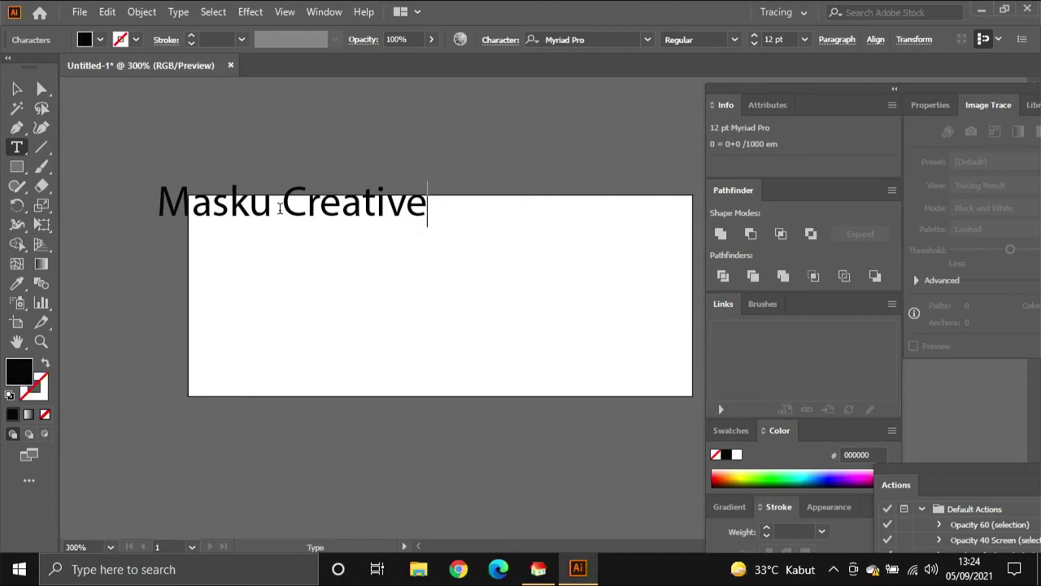
key(Return)
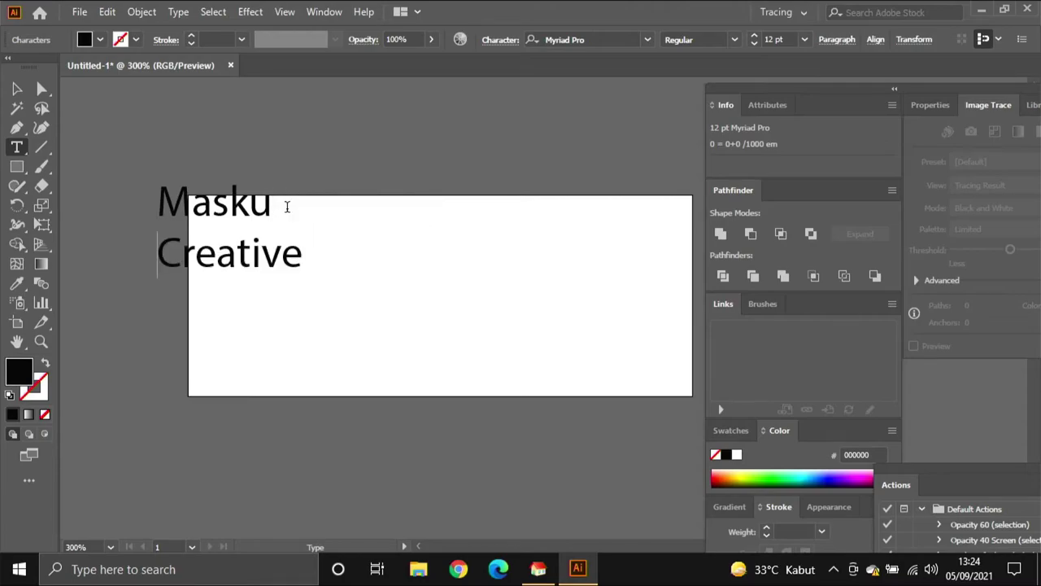
key(Escape)
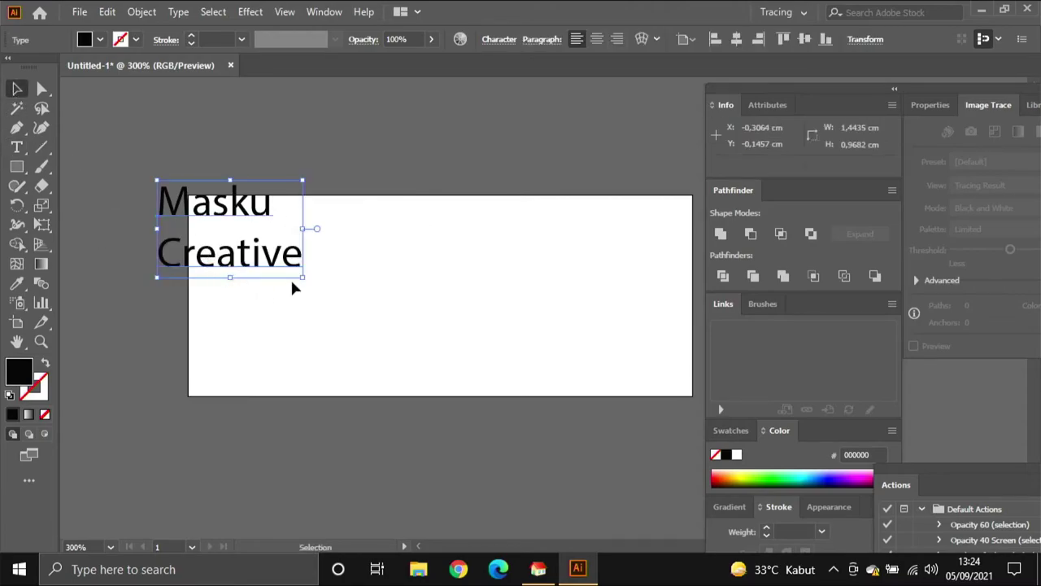
drag(303, 277, 489, 428)
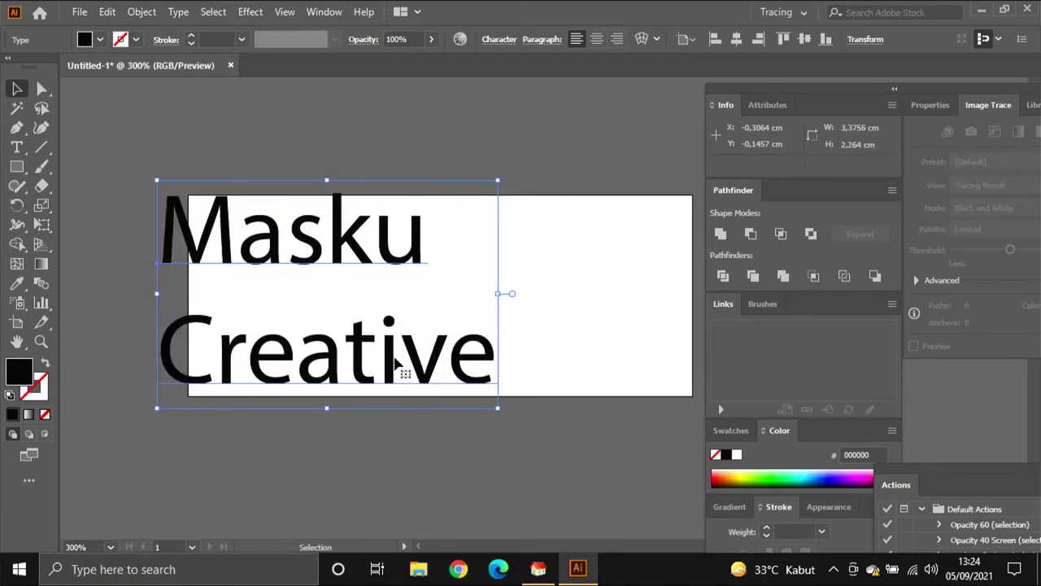
drag(425, 362, 437, 367)
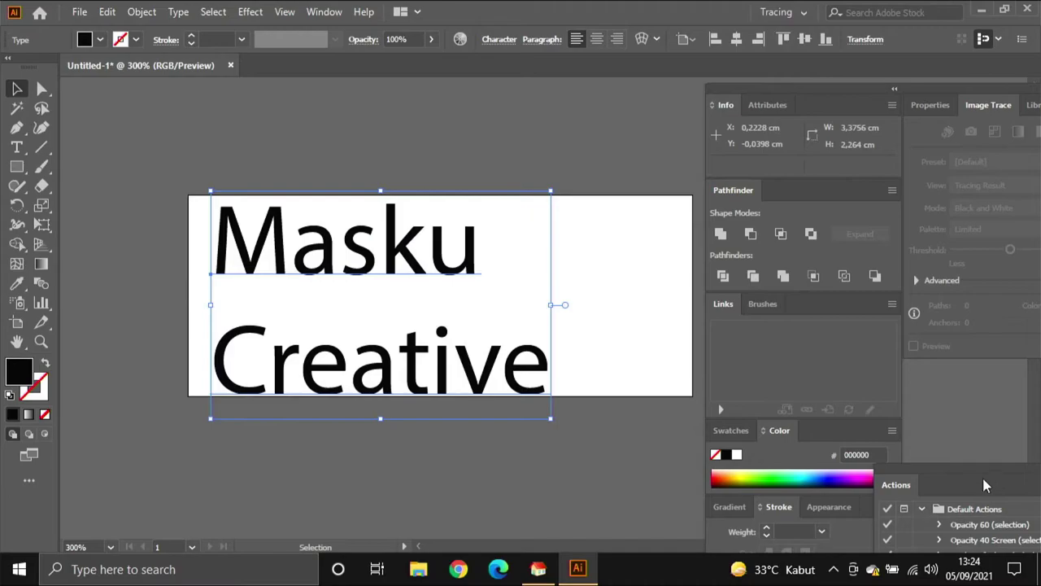
Step: Tighten the leading between the two text lines and enlarge the text to about 3.7 cm wide
click(937, 104)
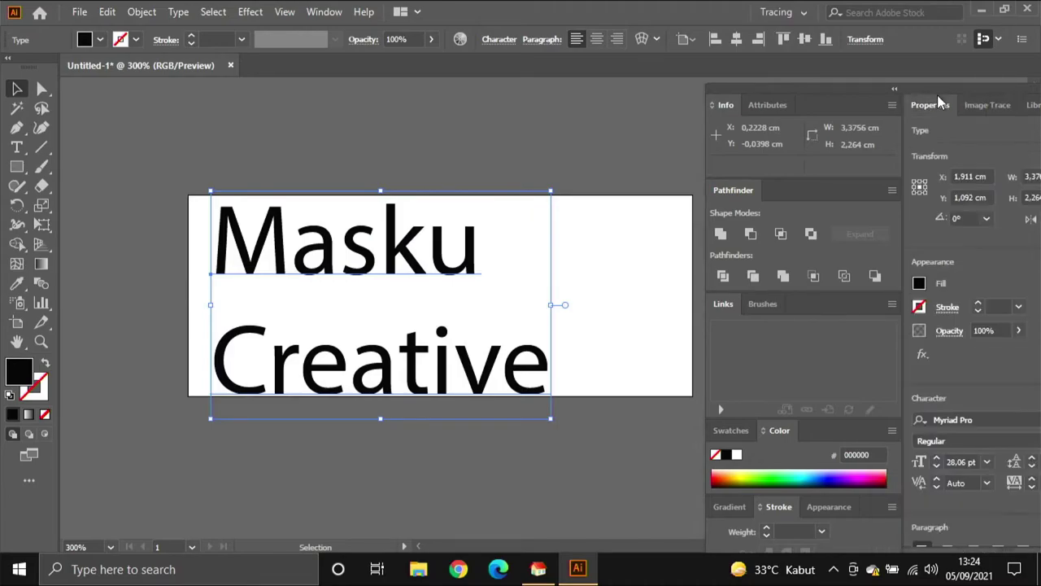
click(1031, 466)
click(1031, 466)
click(1031, 466)
click(1032, 467)
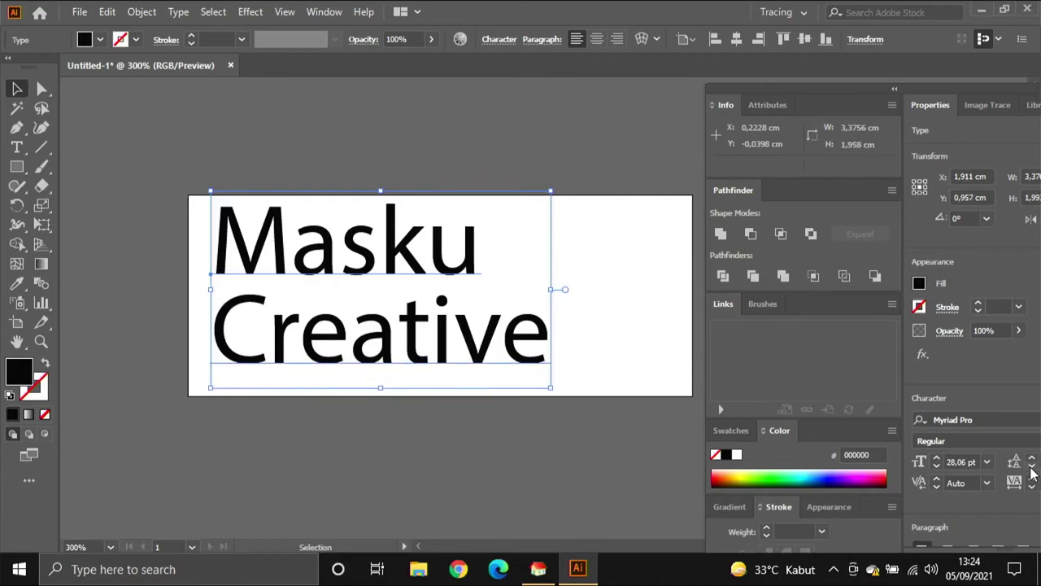
click(1031, 467)
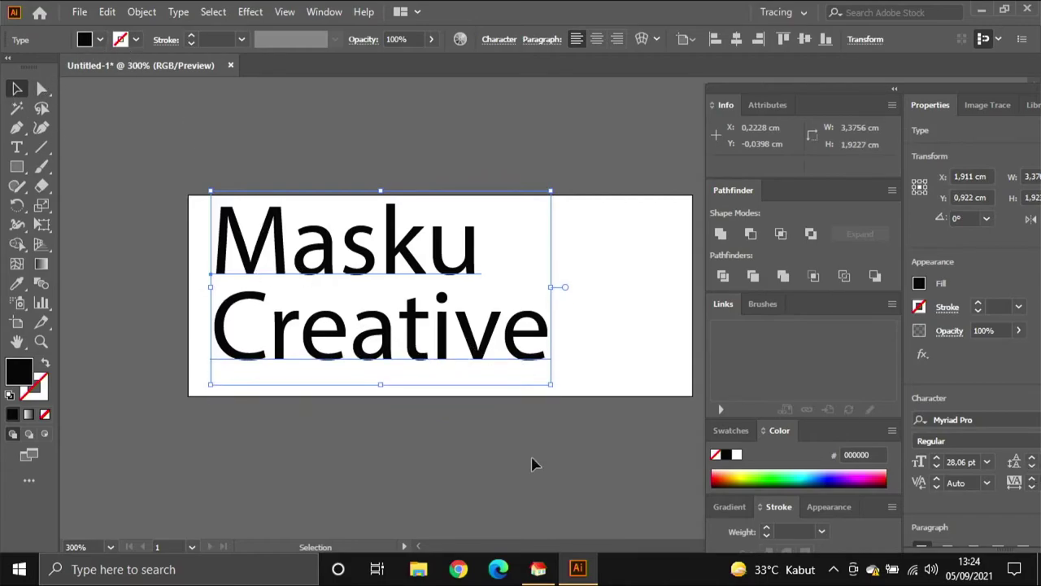
drag(553, 385, 583, 402)
drag(431, 348, 427, 348)
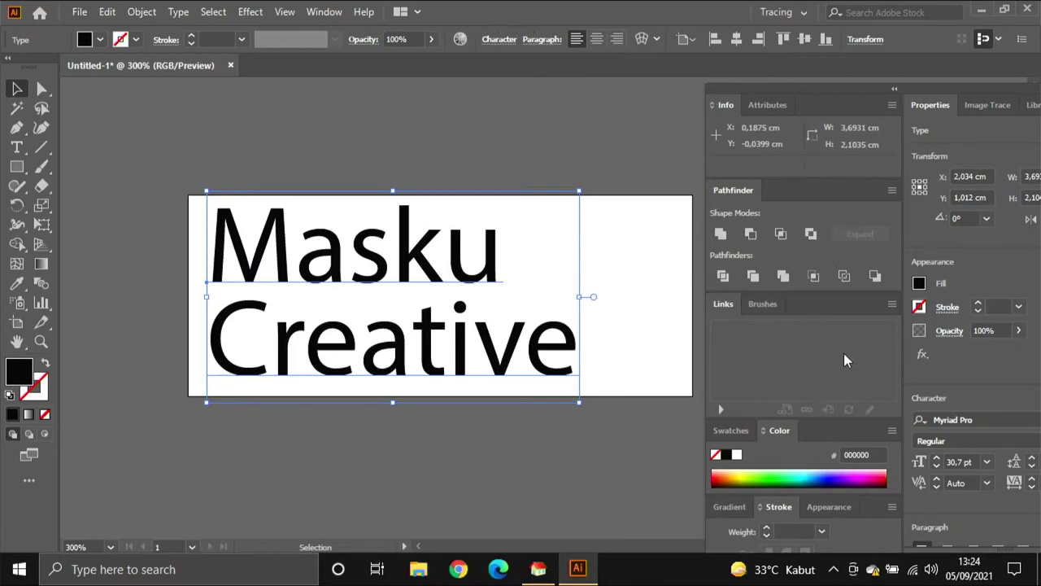
Step: Change the text's font to Arial Narrow
click(995, 419)
text(ari)
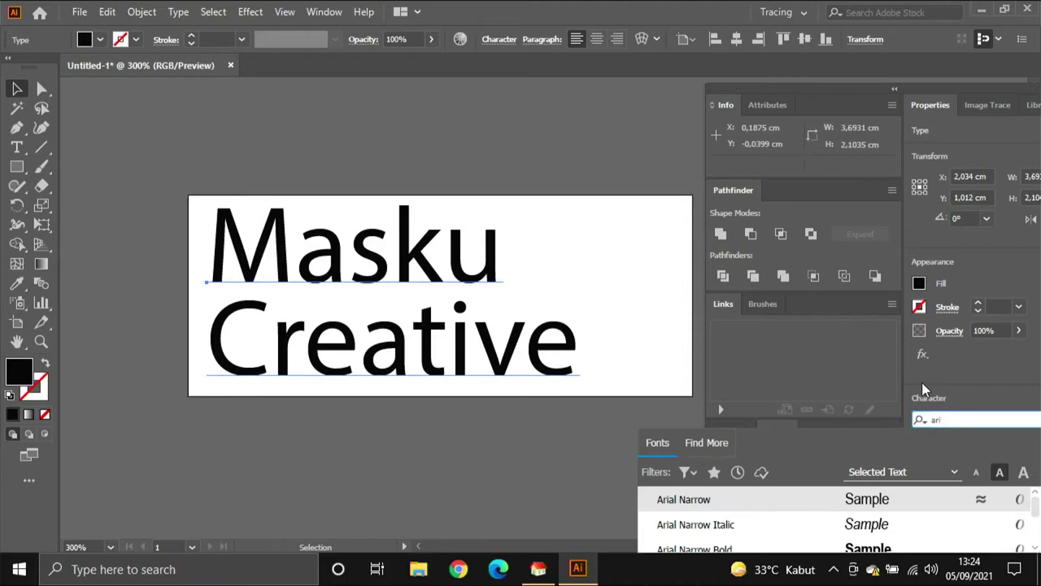
key(Return)
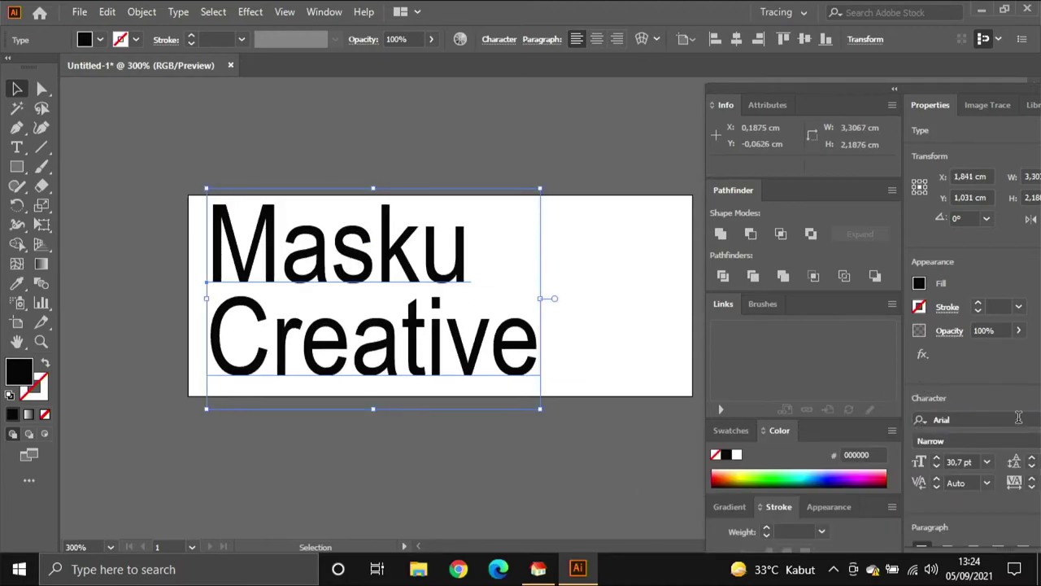
Step: Set the text's font to Eras Bold ITC and deselect the text
drag(980, 91, 909, 75)
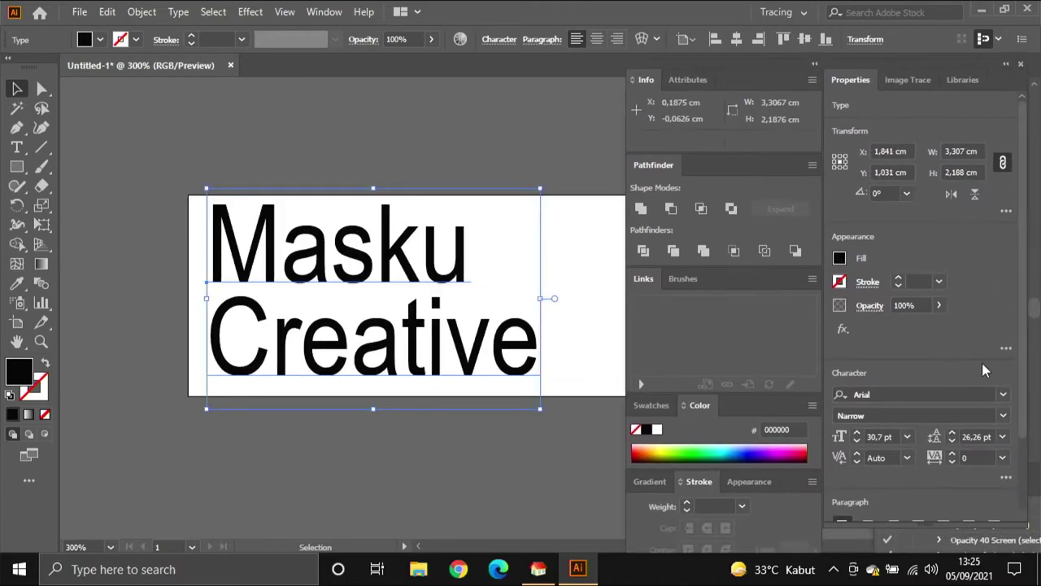
click(1003, 394)
key(Down)
key(Down)
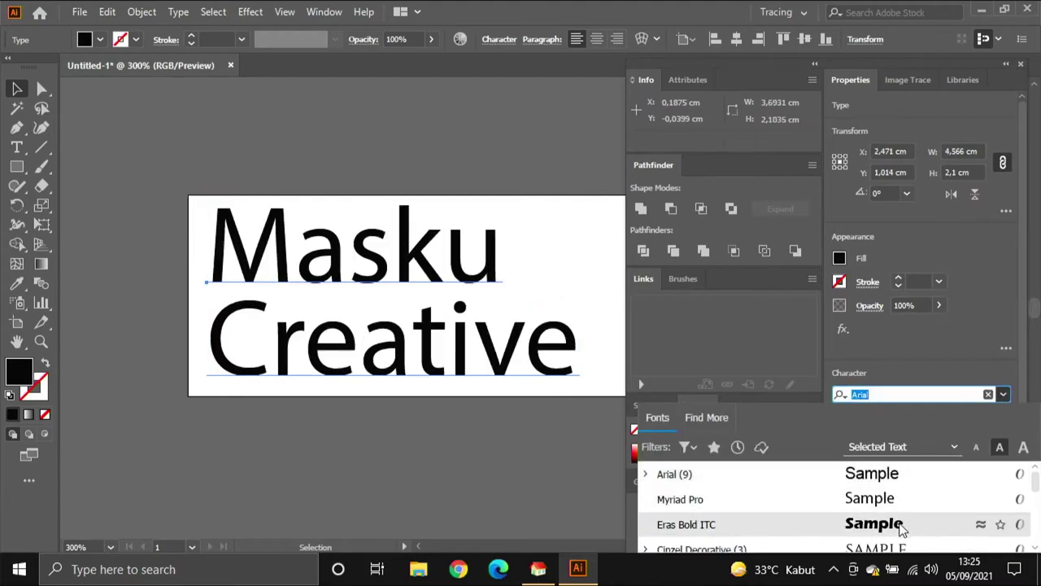
key(Return)
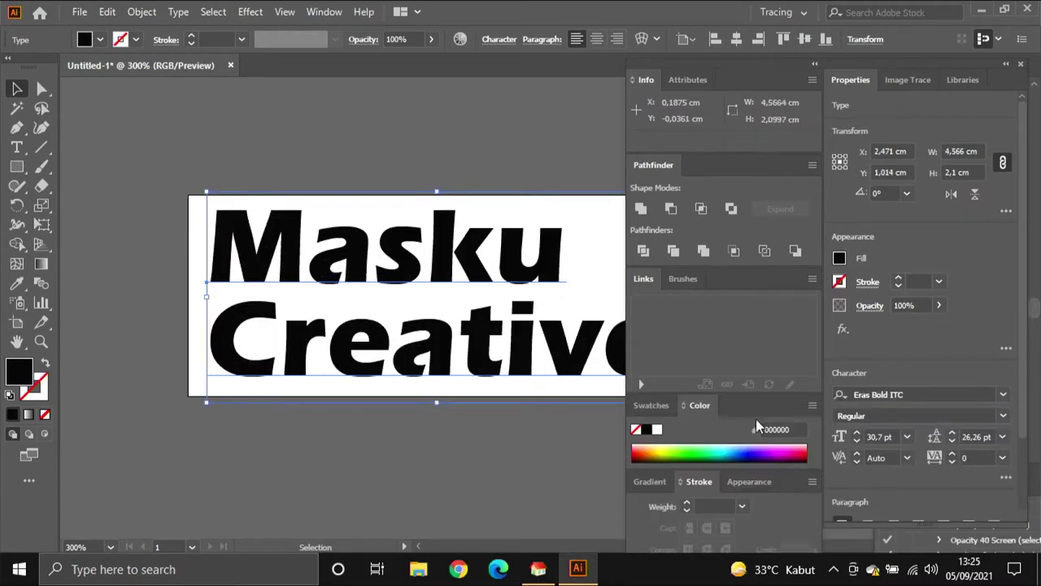
click(549, 434)
scroll(495, 365, down, 1)
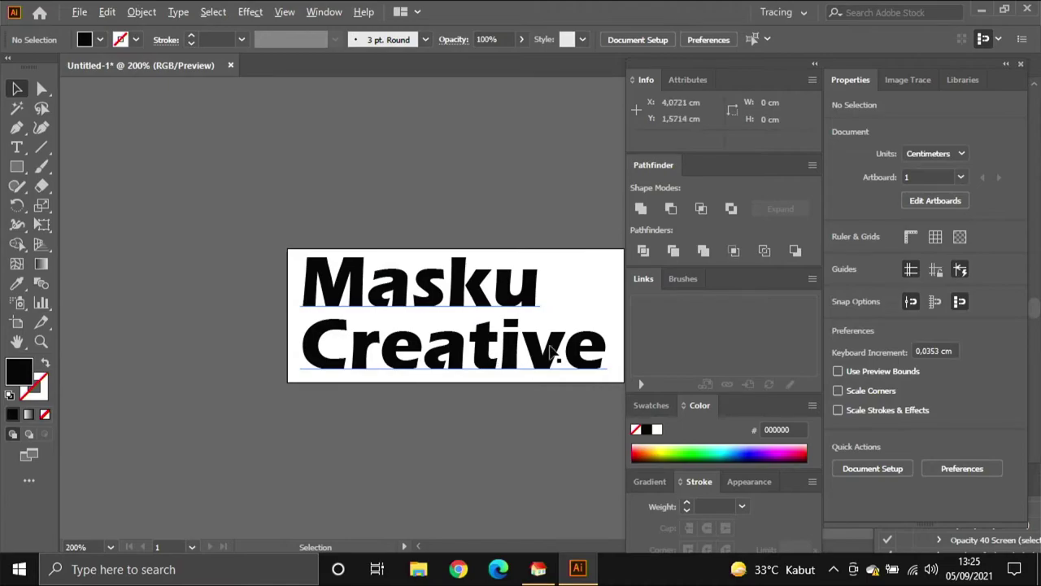
scroll(553, 355, down, 1)
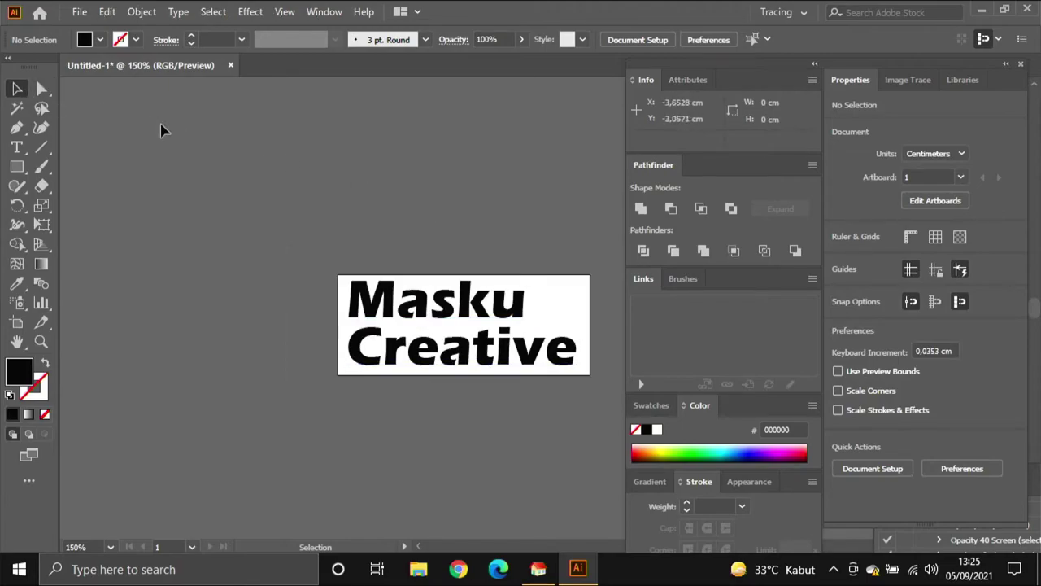
Step: Start exporting the artboard with Save for Web, keeping the JPEG settings, and proceed to saving the file
click(79, 12)
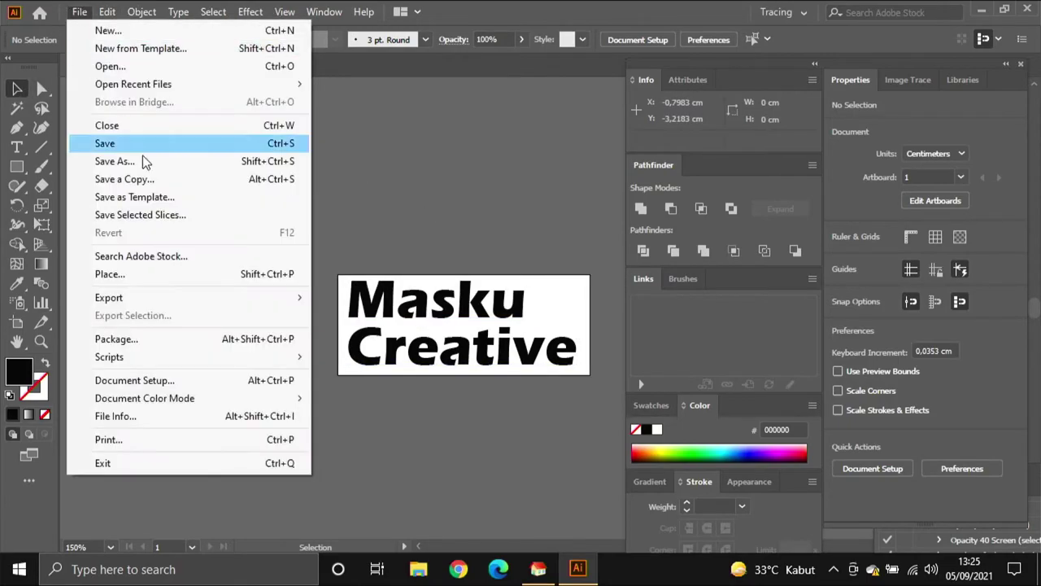
mouse_move(176, 303)
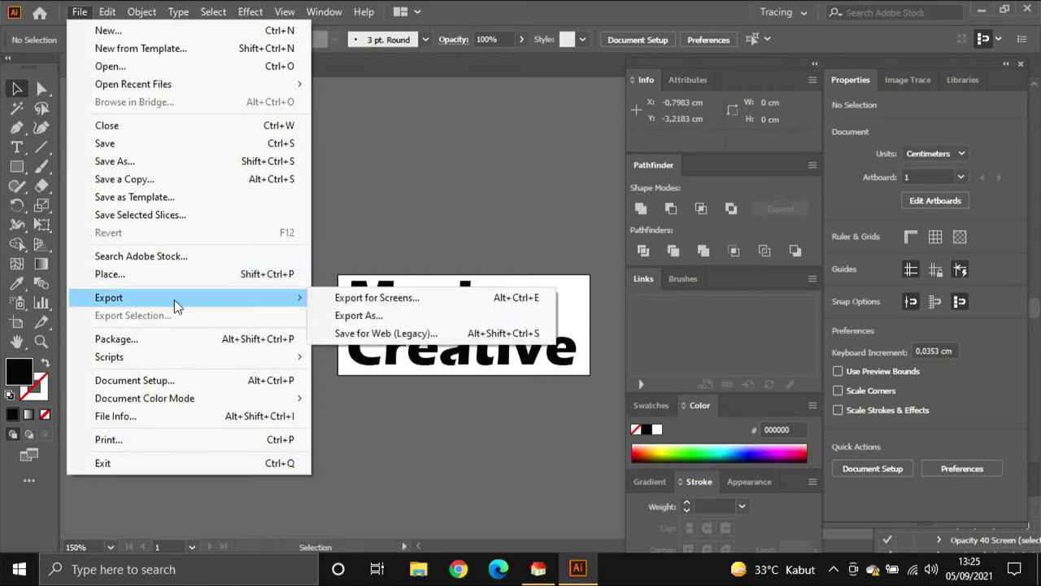
click(342, 333)
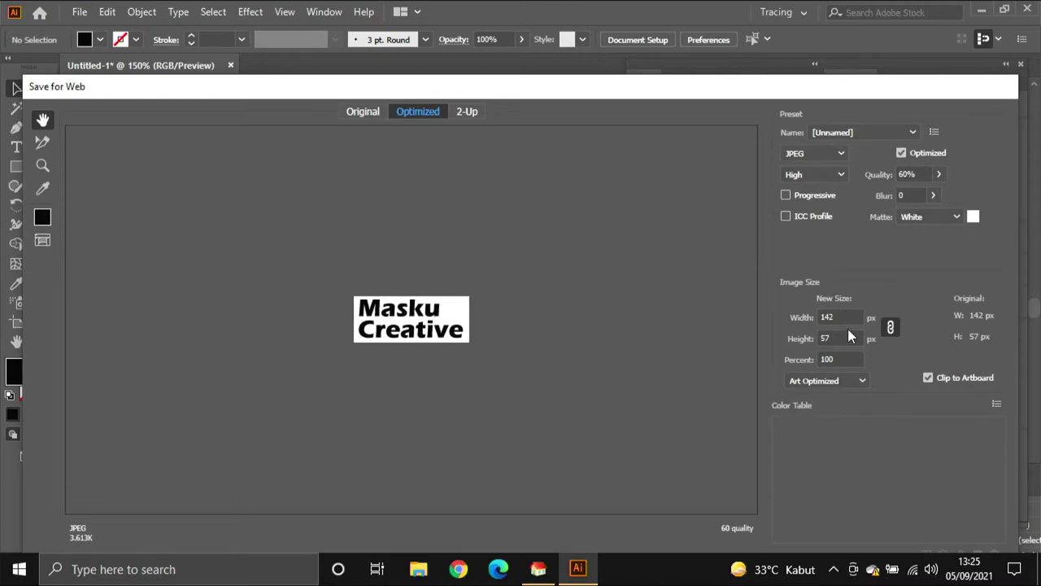
drag(838, 97, 852, 30)
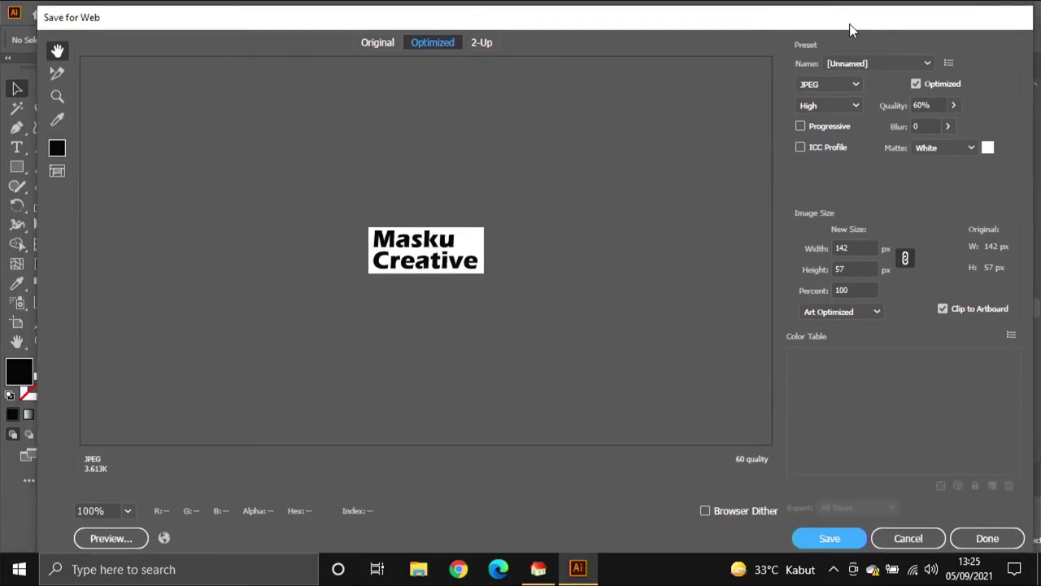
click(835, 537)
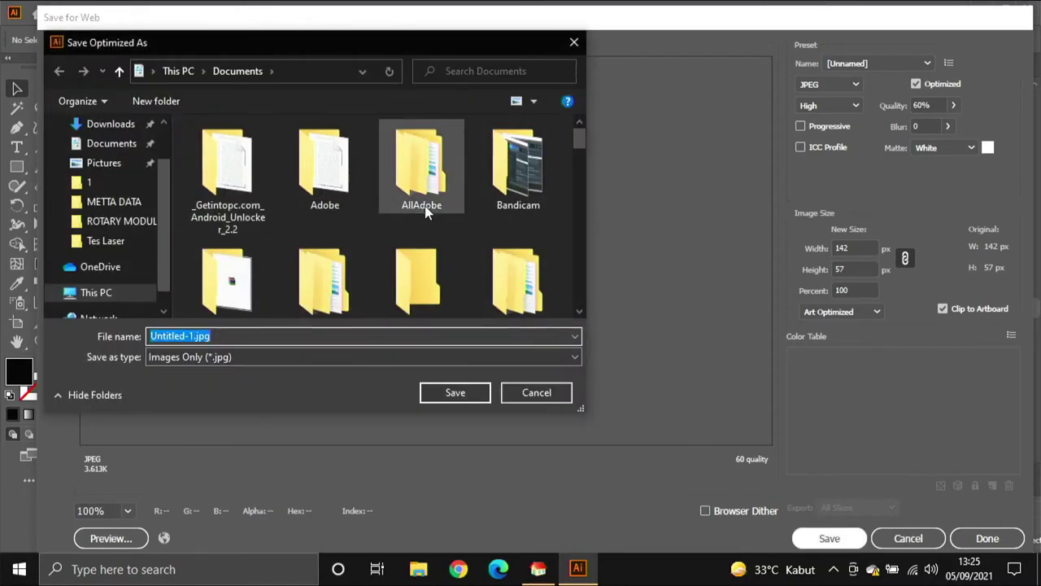
Step: Look through the Documents folder and choose the Pictures folder as the save location
scroll(425, 209, down, 5)
scroll(480, 227, down, 10)
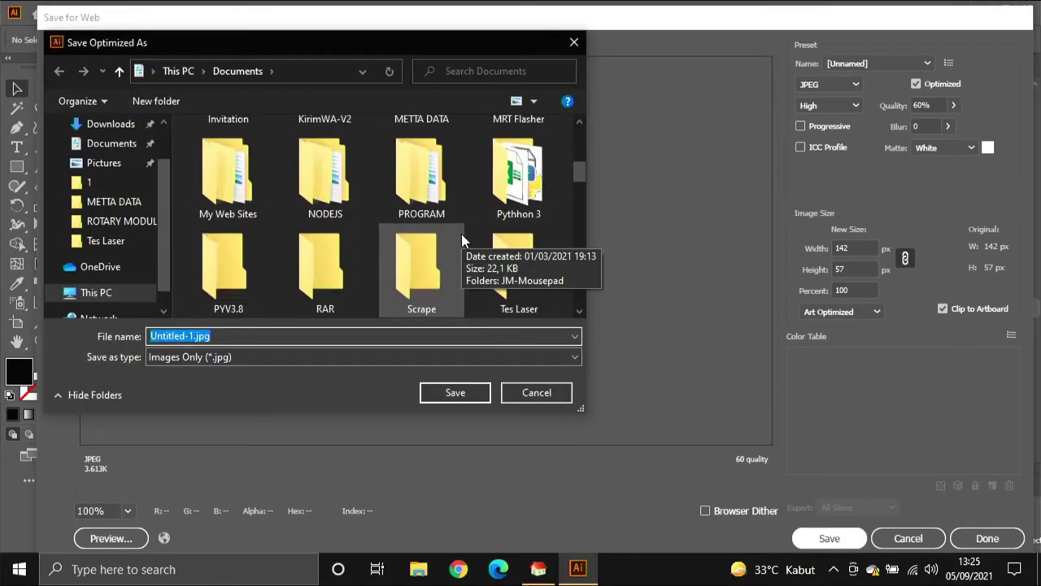
scroll(498, 246, down, 2)
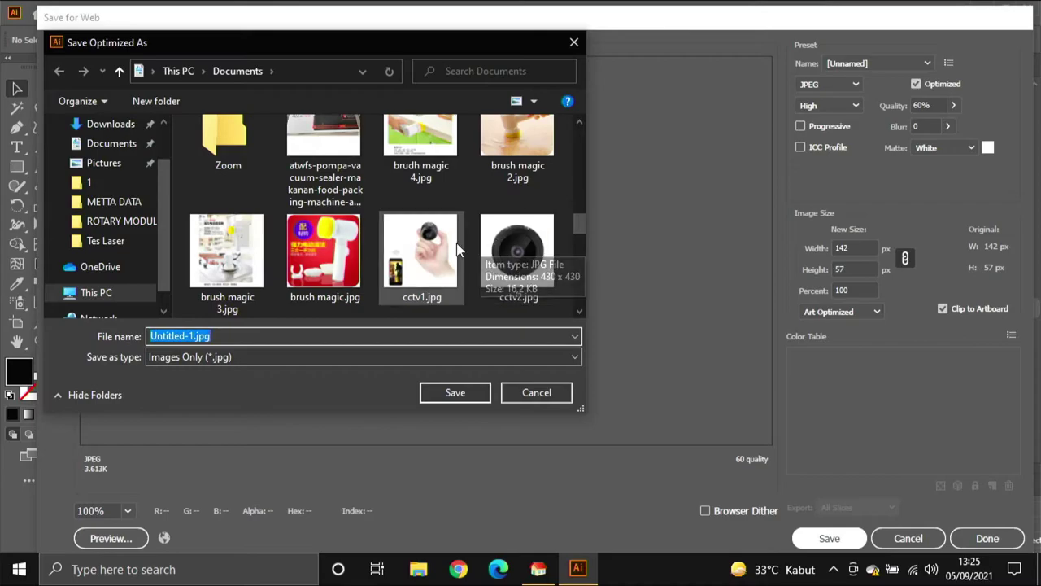
scroll(497, 245, up, 12)
click(81, 164)
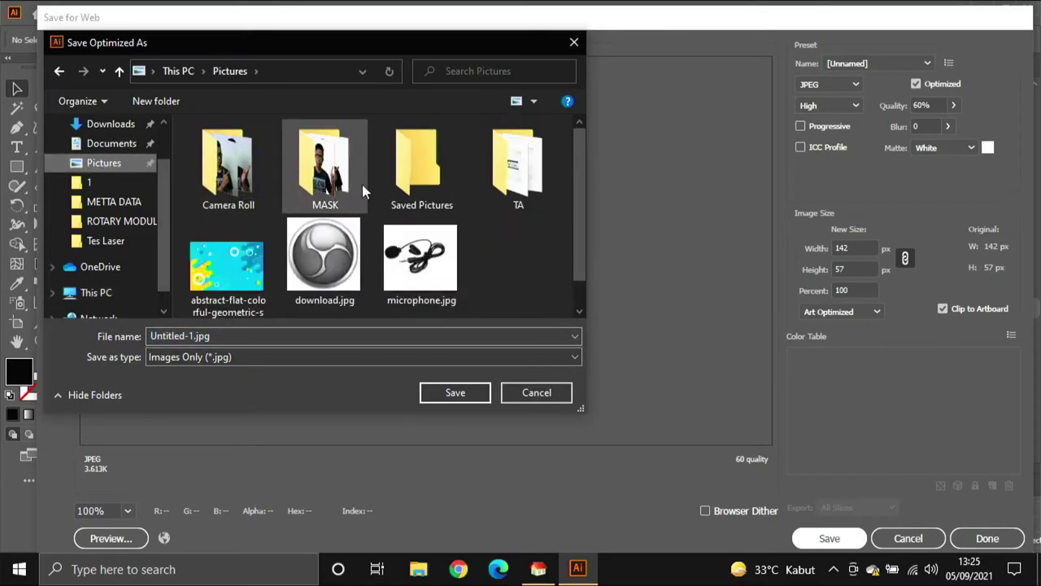
scroll(415, 215, down, 1)
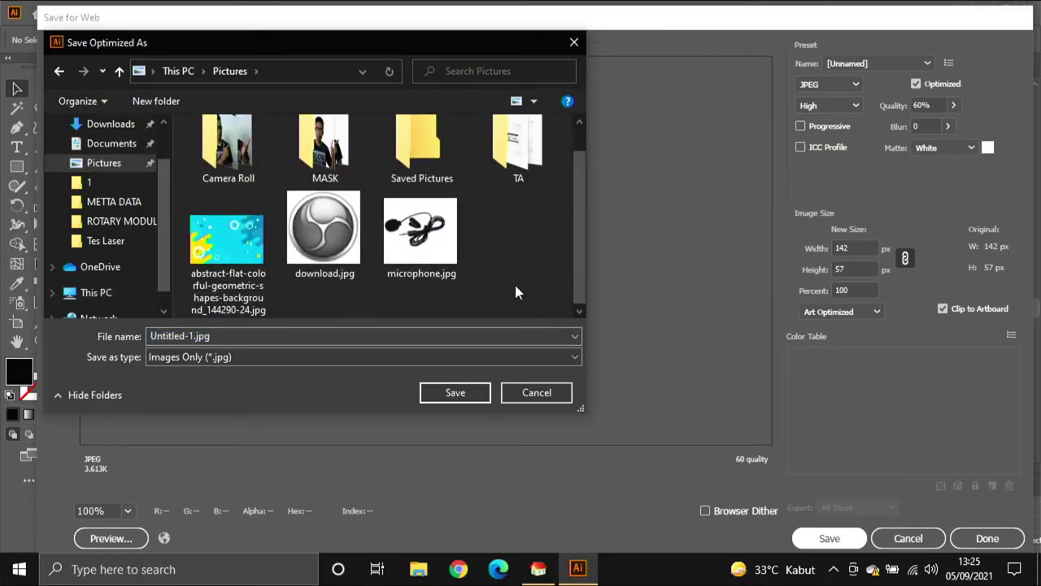
Step: Name the JPEG export "Cetak 5x3" and save it in the Pictures folder
click(262, 336)
text(C)
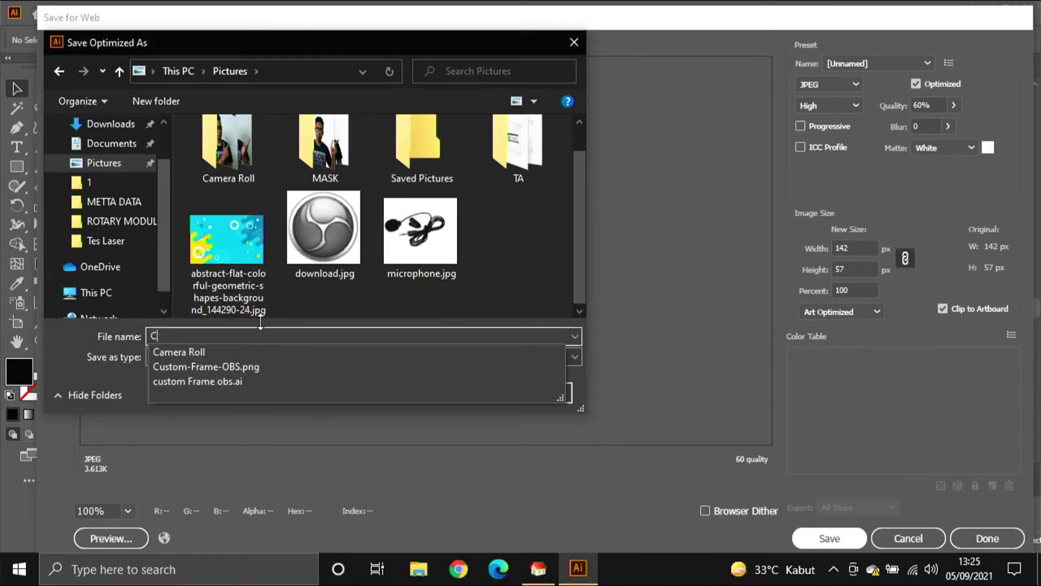
text(wtak)
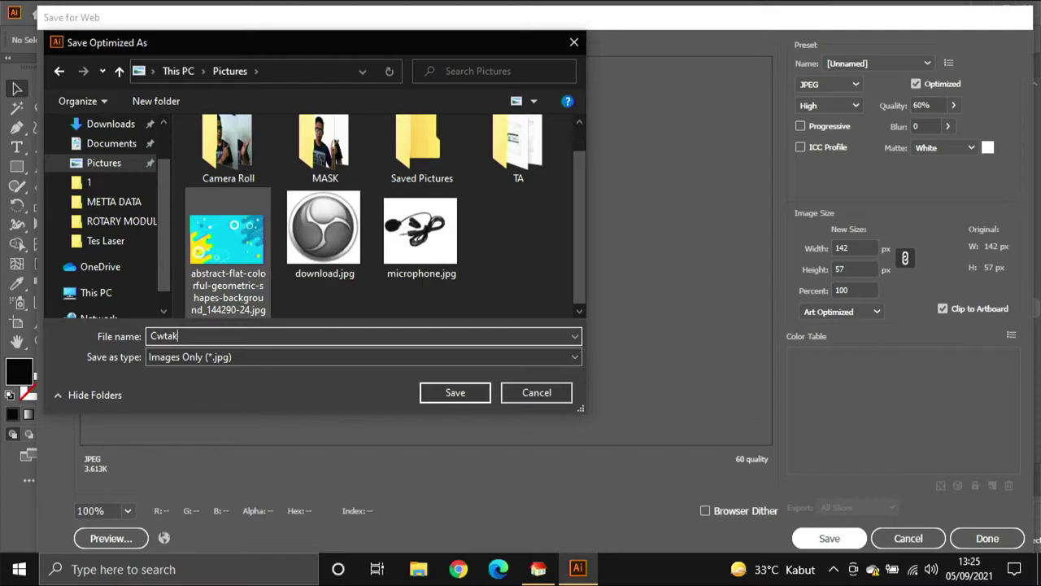
key(BackSpace)
key(BackSpace)
key(BackSpace)
key(BackSpace)
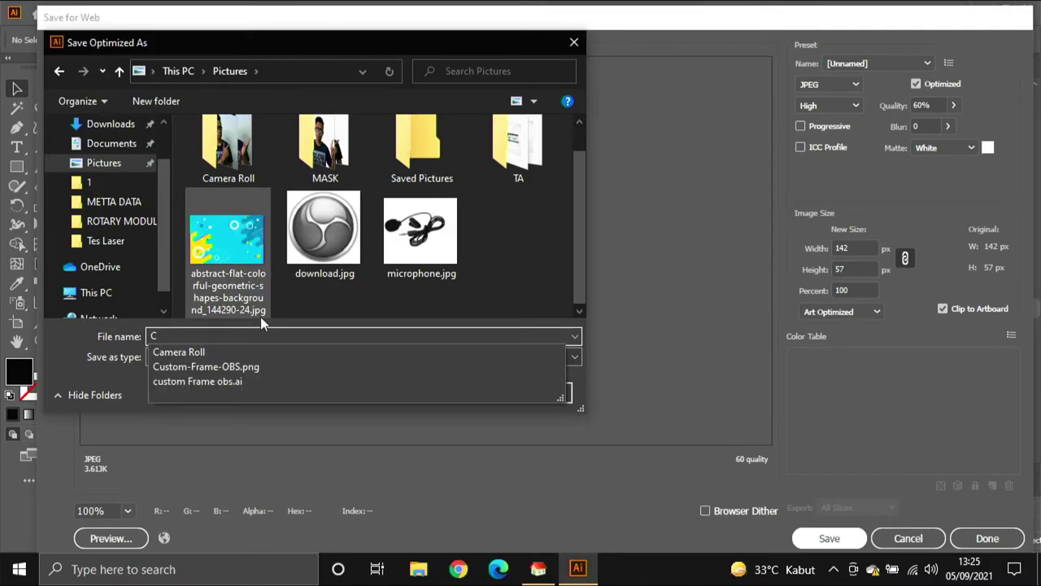
text(etak)
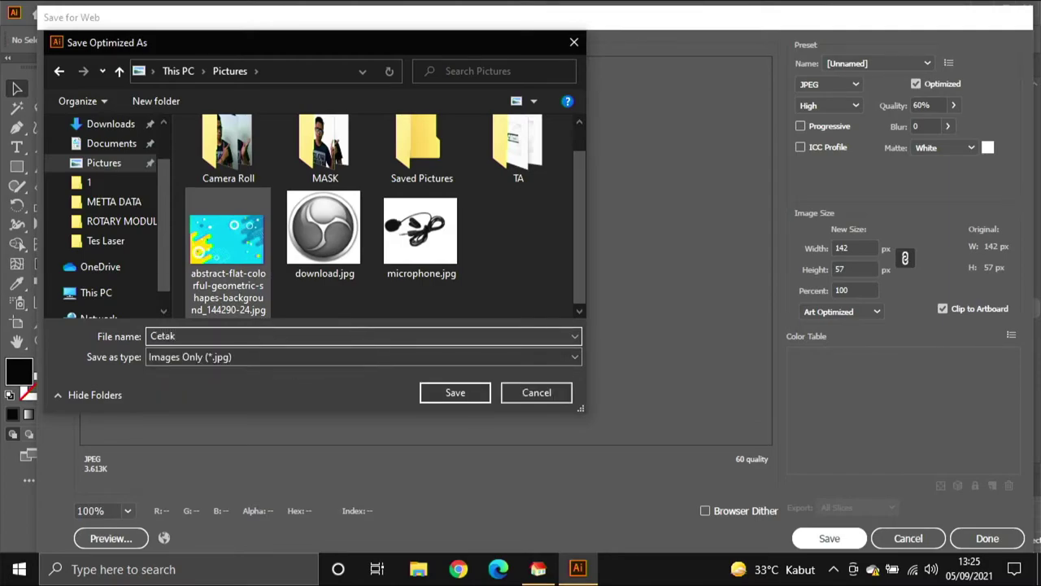
text( 5x3)
key(Return)
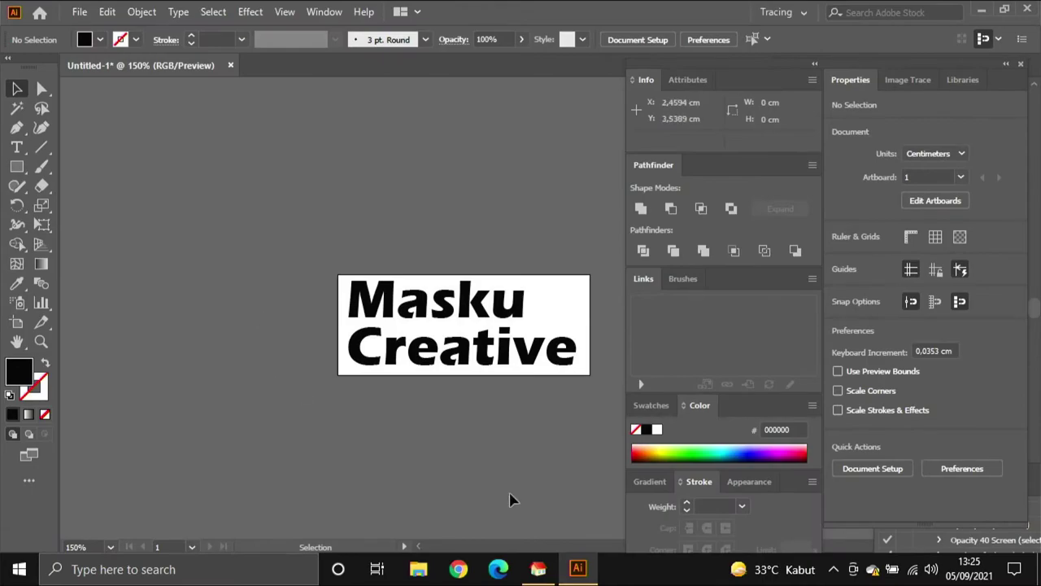
Step: Switch to Engraver Master and load Cetak-5x3.jpg from the Pictures folder, choosing the third style in the second row
click(539, 569)
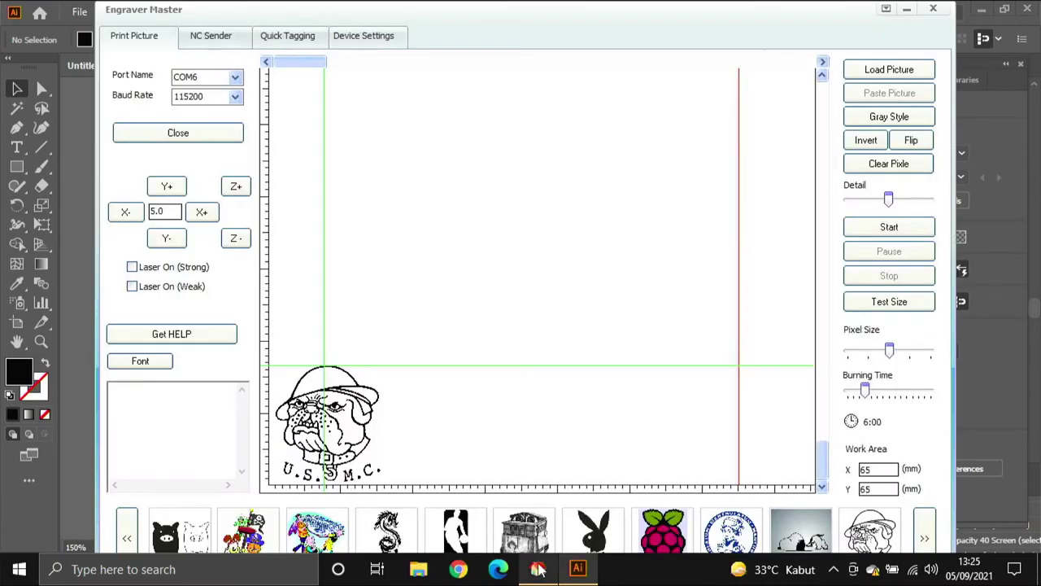
click(878, 70)
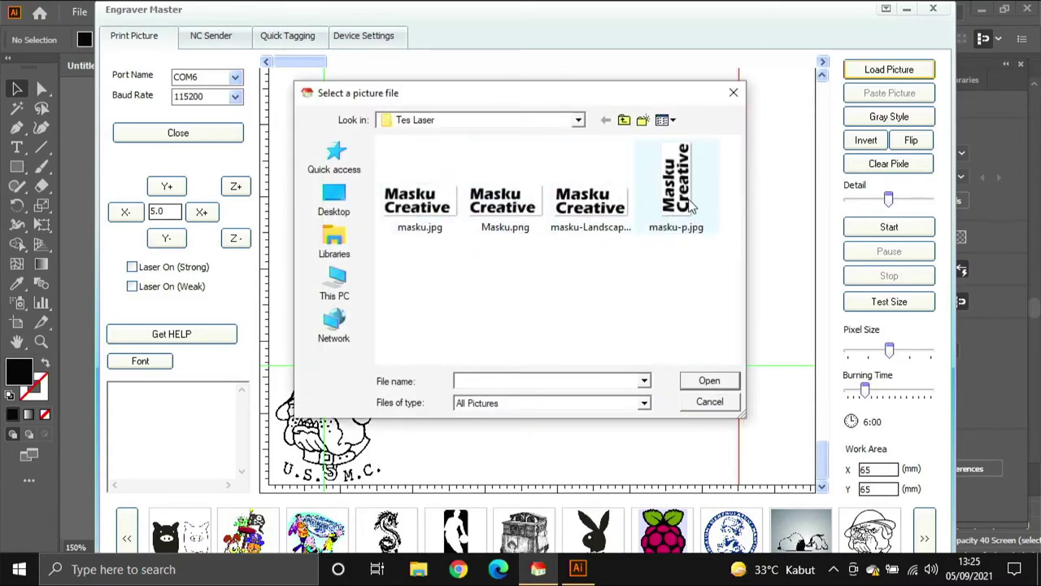
click(340, 289)
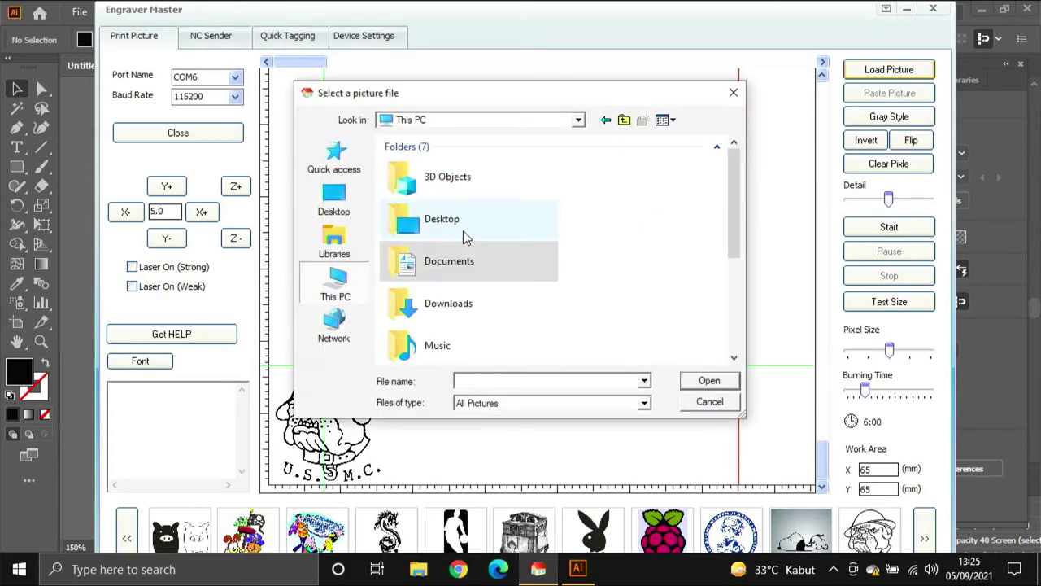
scroll(468, 311, down, 2)
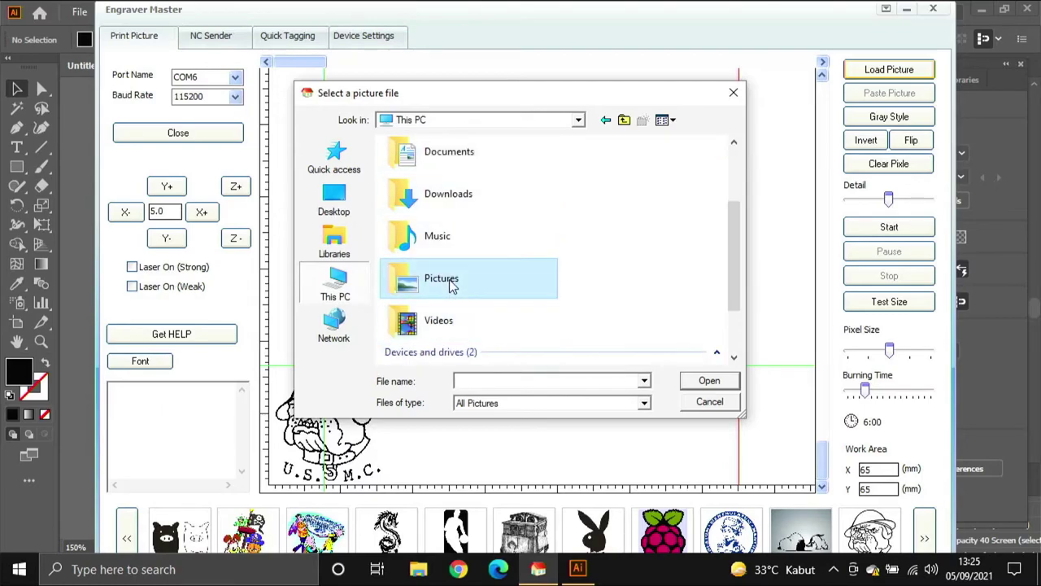
double_click(450, 281)
scroll(604, 244, down, 3)
click(527, 234)
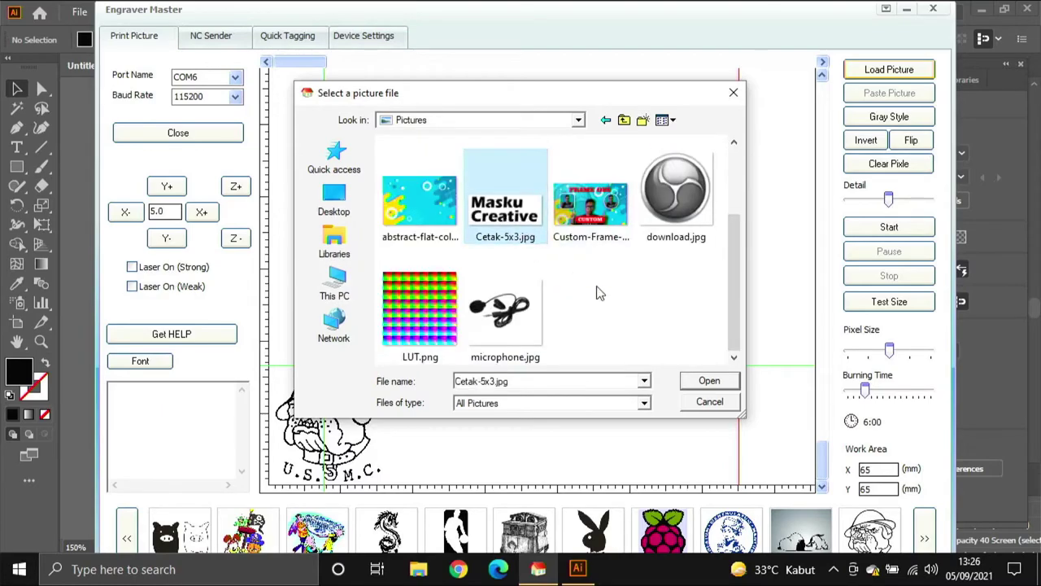
click(704, 382)
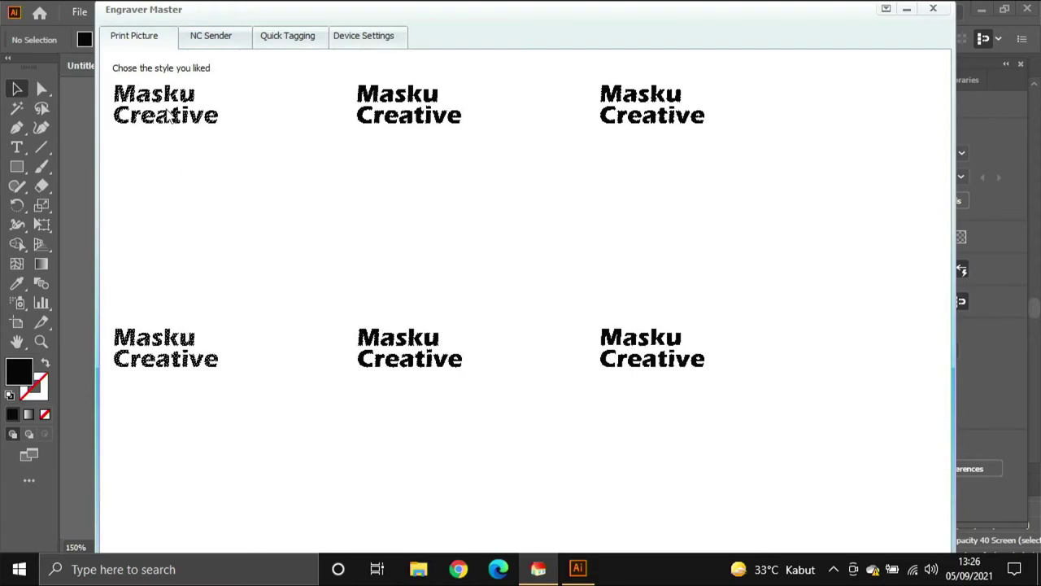
click(656, 345)
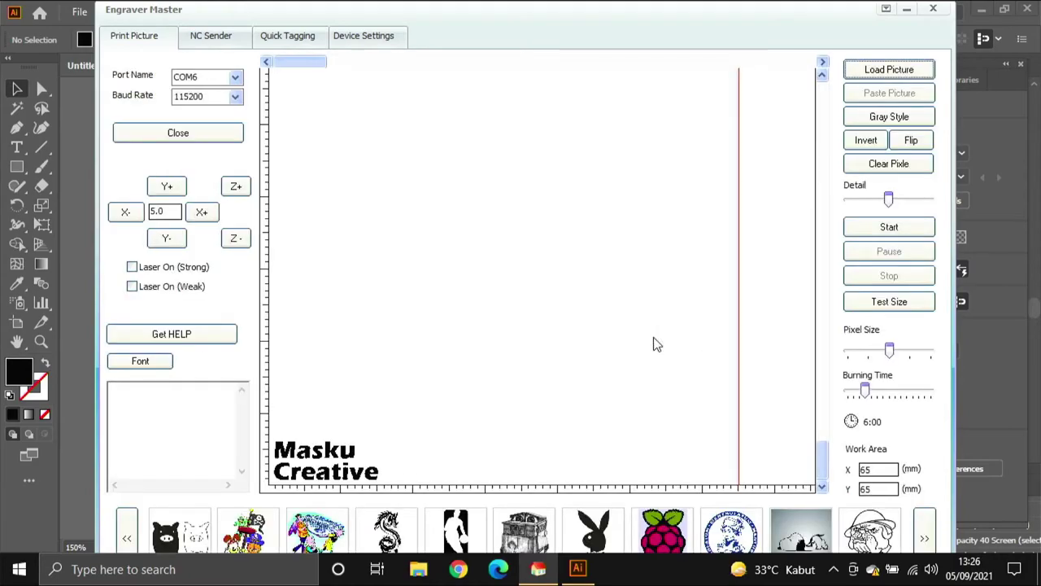
Step: Check the laser power in the device settings and return to the picture engraving view
click(370, 36)
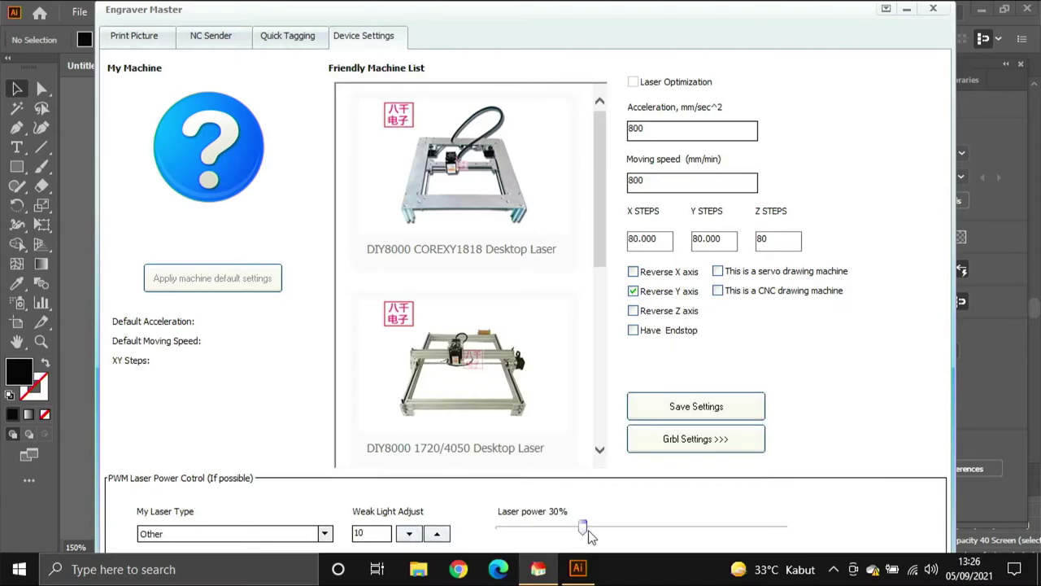
click(135, 38)
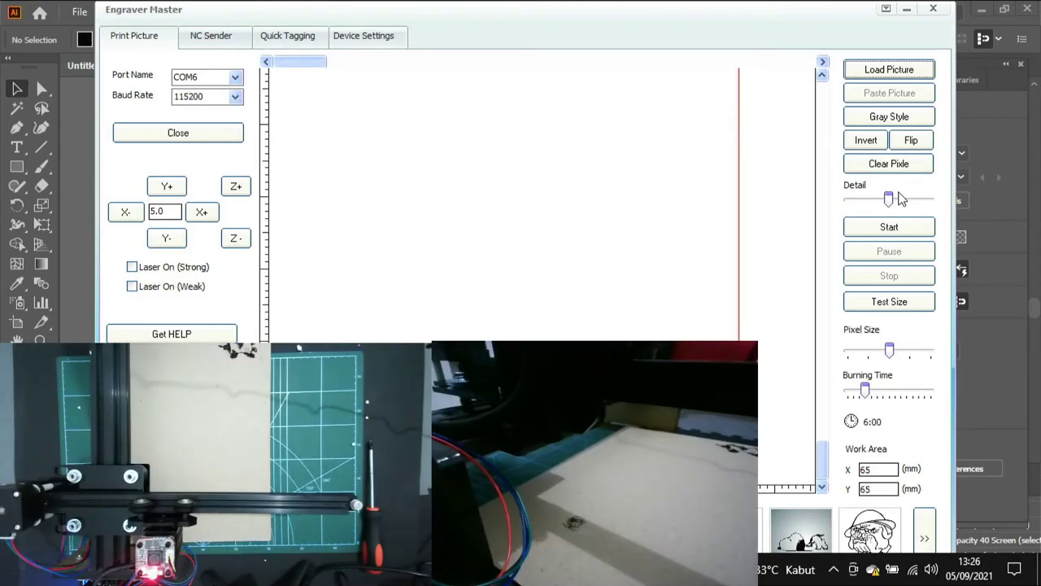
Step: Run the size test to position the workpiece, and start engraving the loaded picture
click(887, 303)
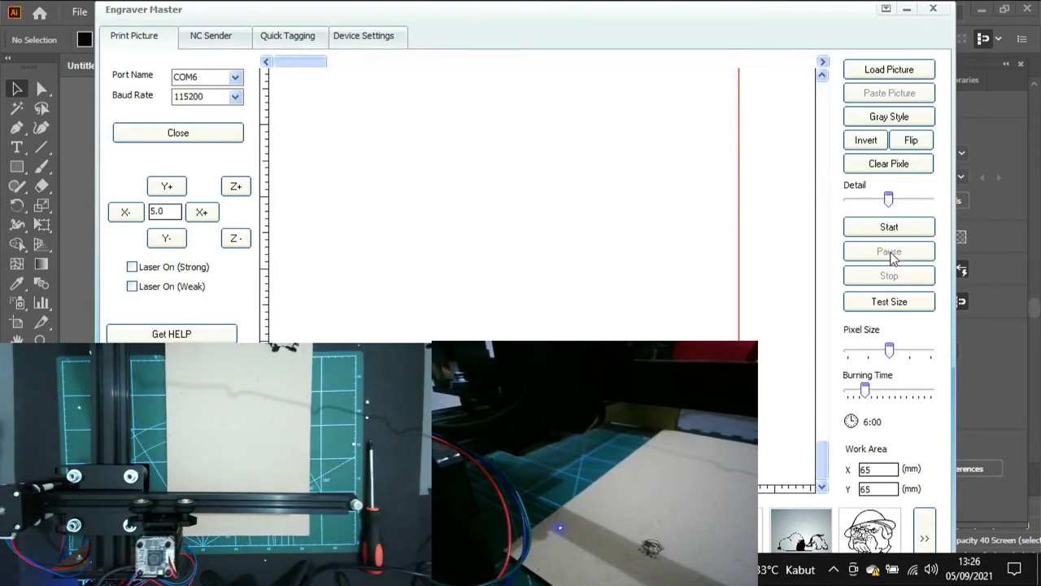
click(898, 311)
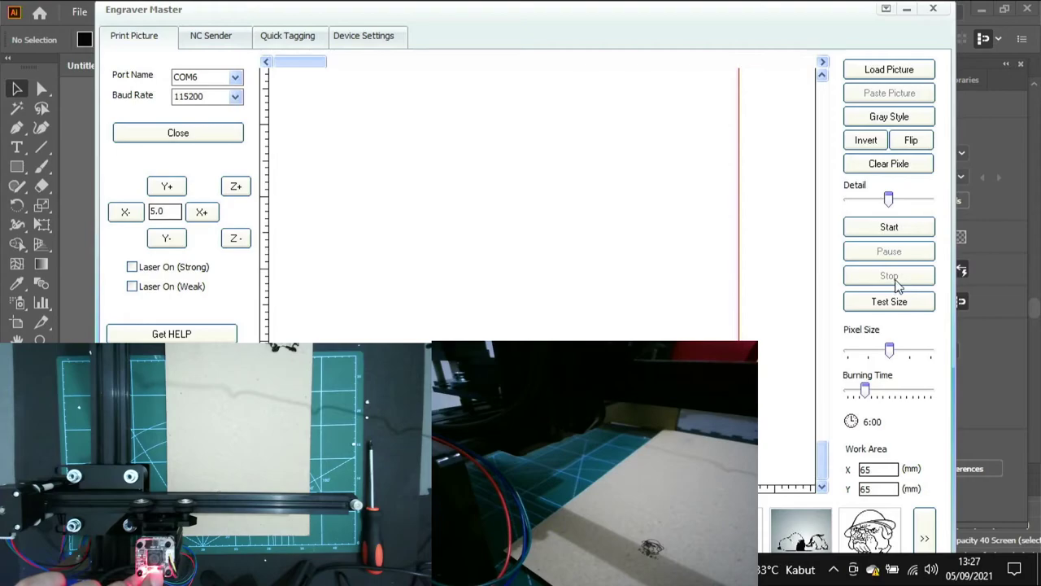
click(909, 228)
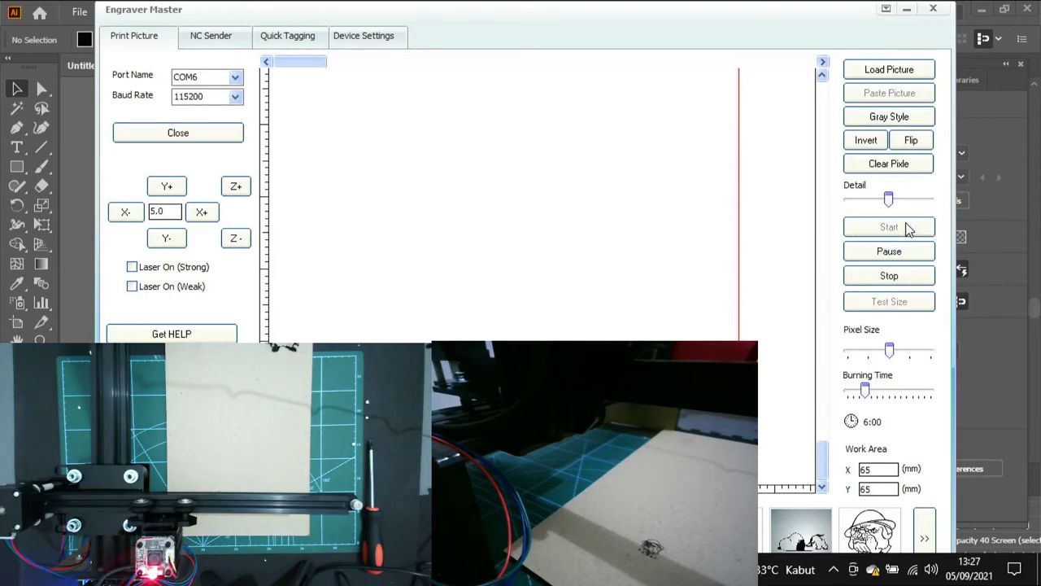